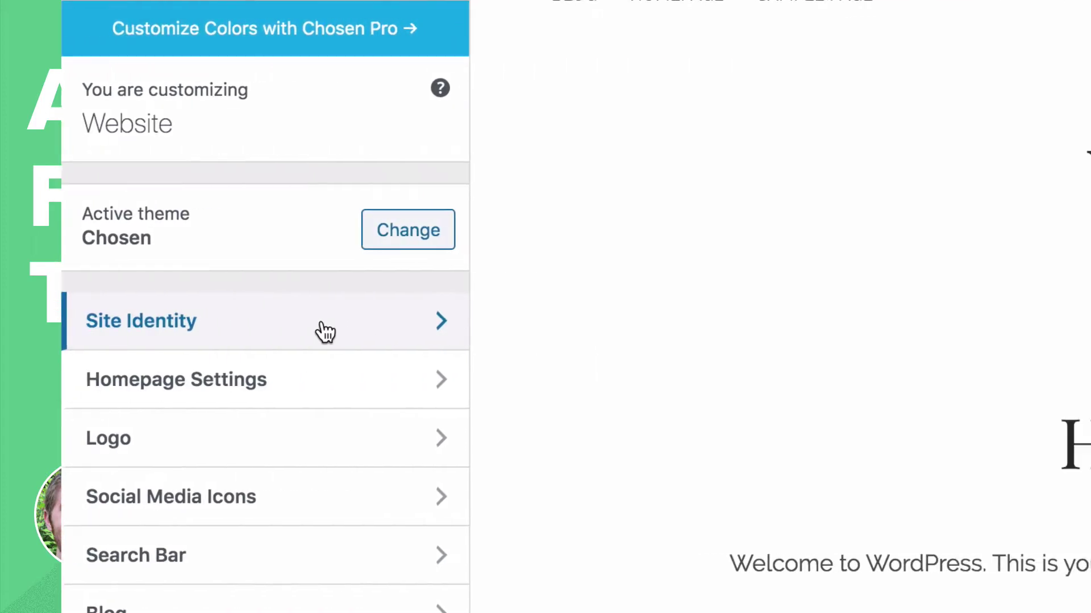
Step: In Site Identity, upload site-icon.png and select the teal CT image as the site icon
click(260, 325)
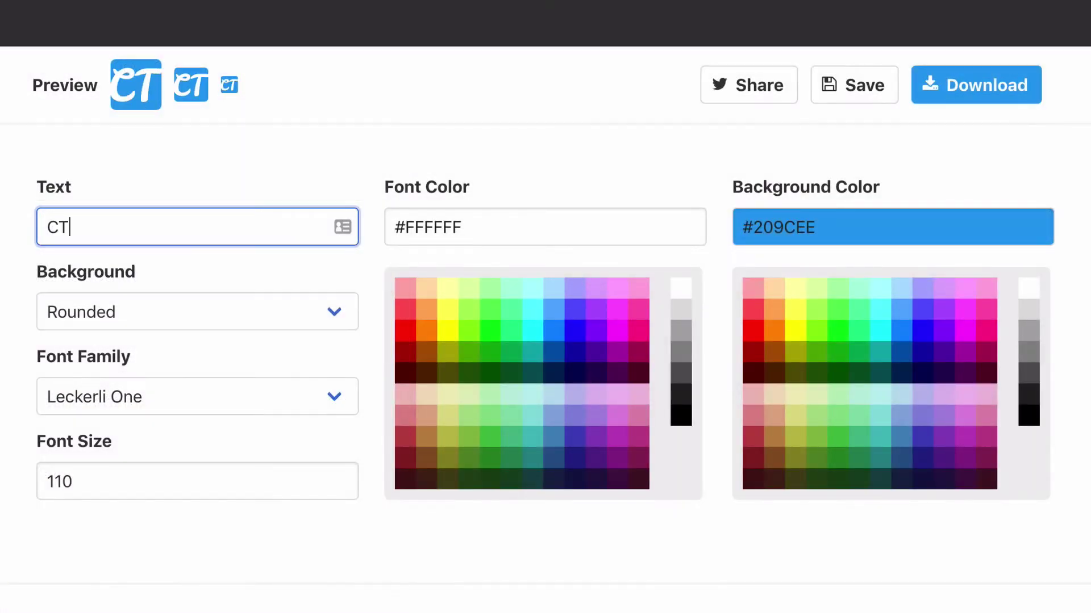
click(828, 223)
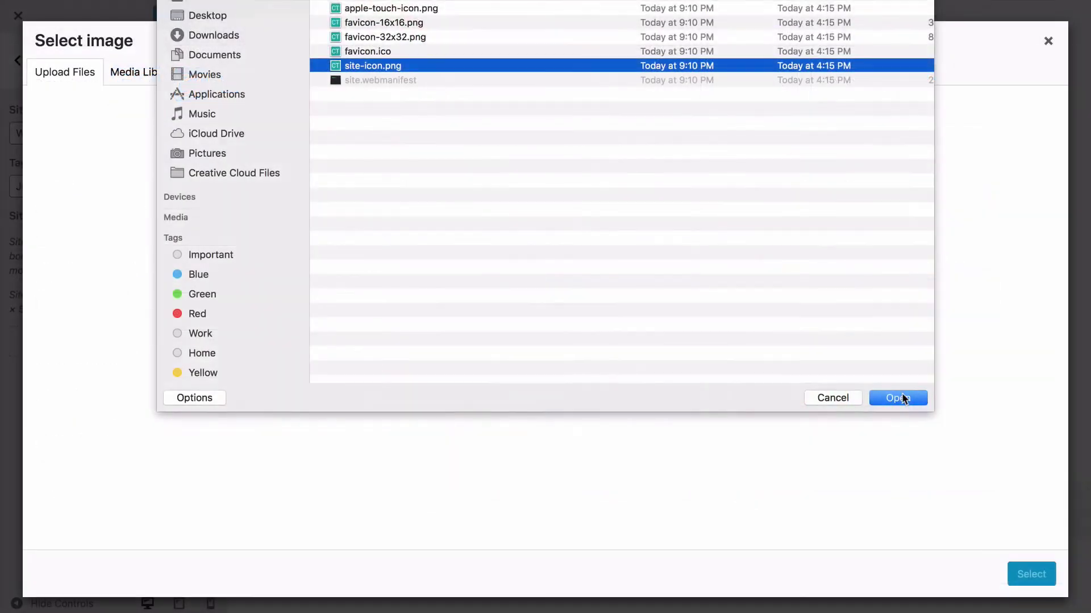
click(902, 396)
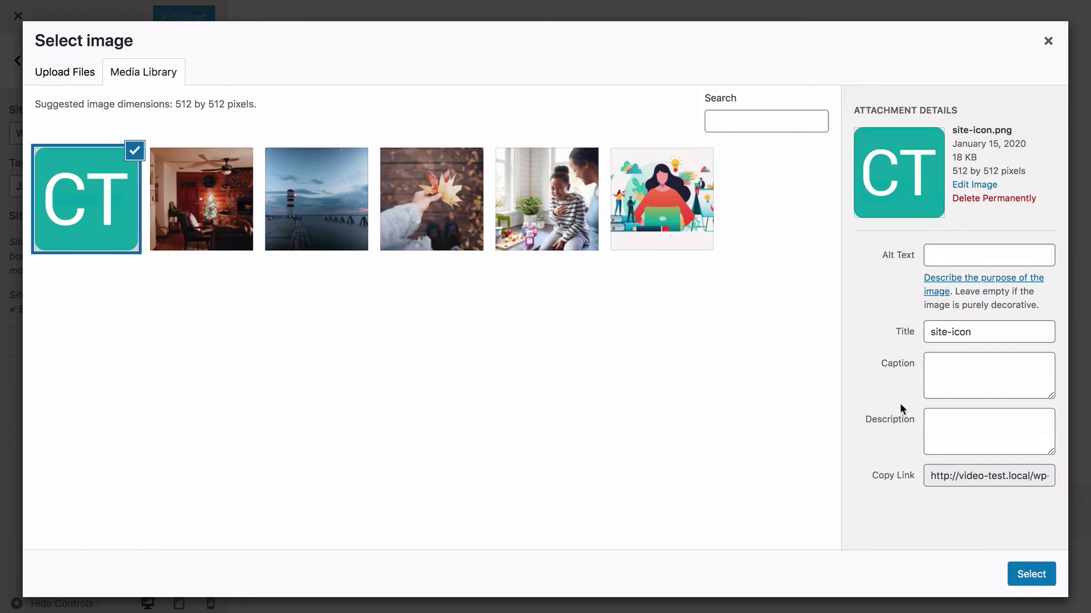
click(1031, 575)
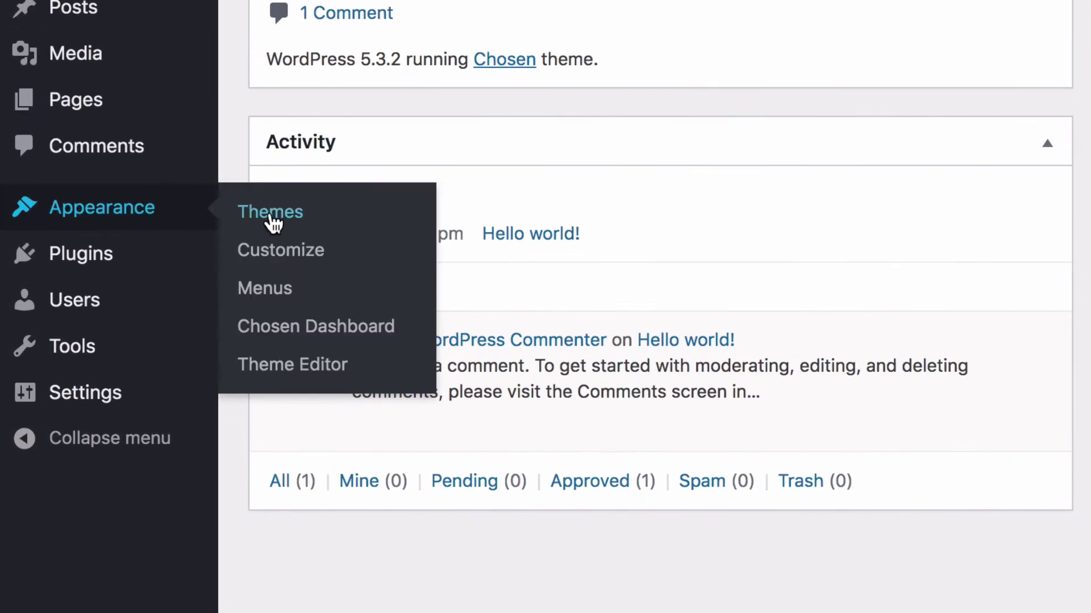
Step: Open Appearance > Customize and go to the Site Identity panel
click(355, 254)
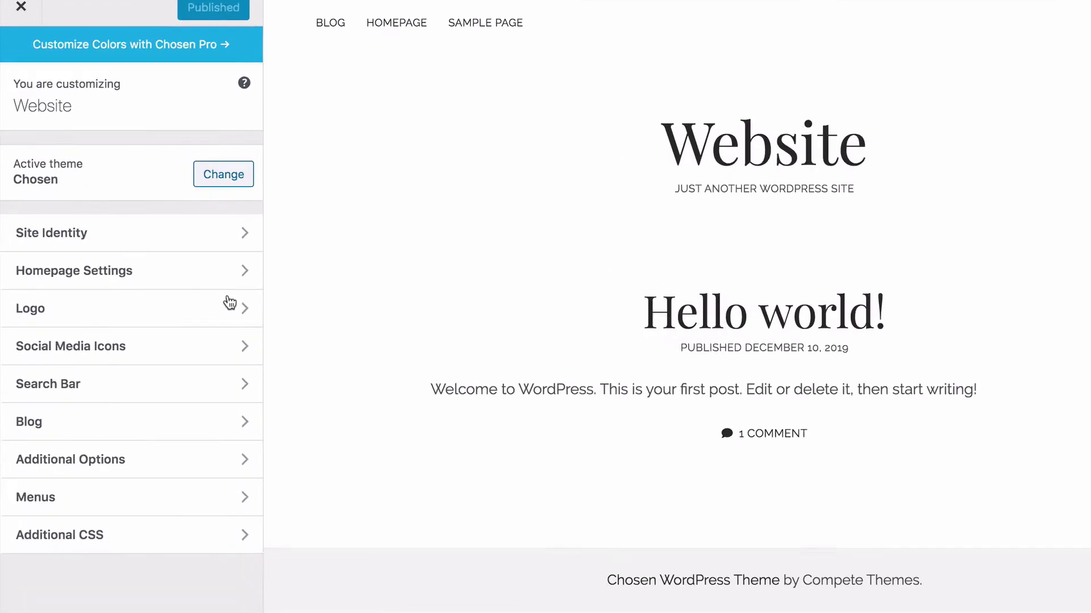
click(263, 331)
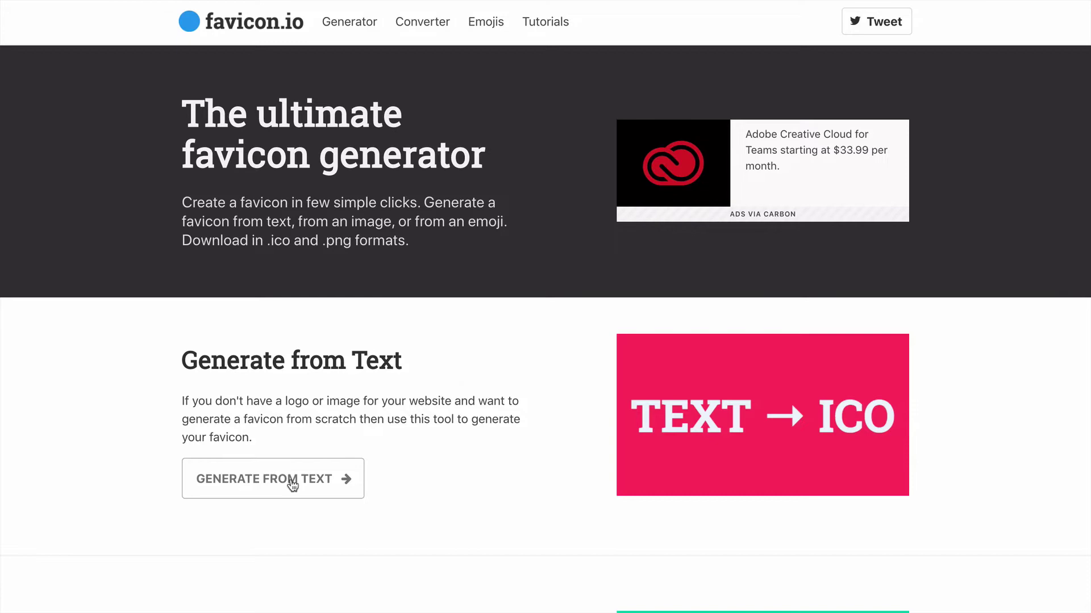
Step: Start a text favicon reading 'CT' on a teal #0AA background
click(294, 485)
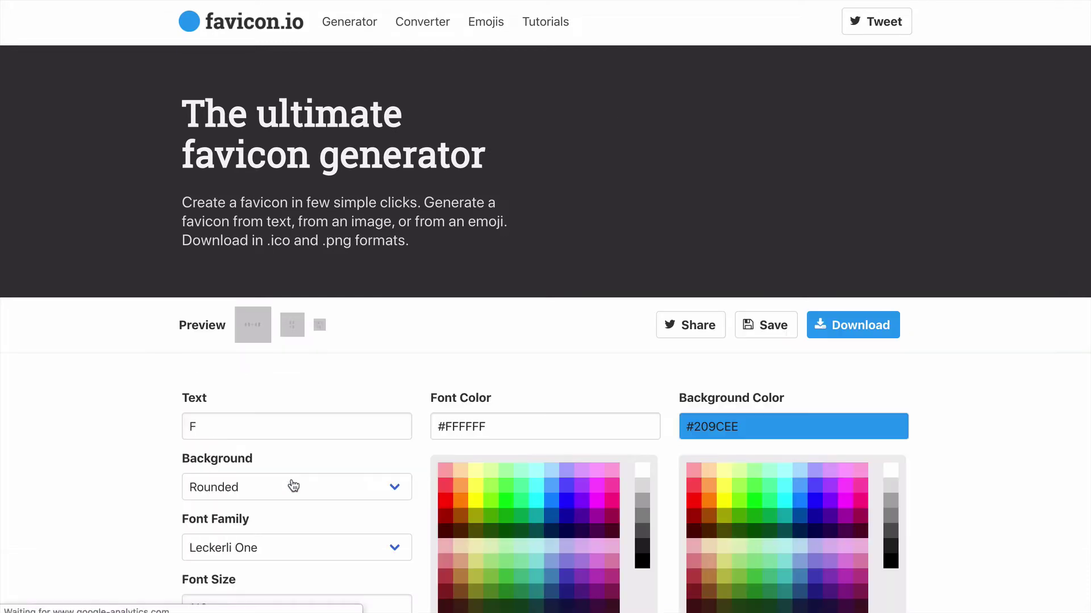
scroll(419, 258, down, 3)
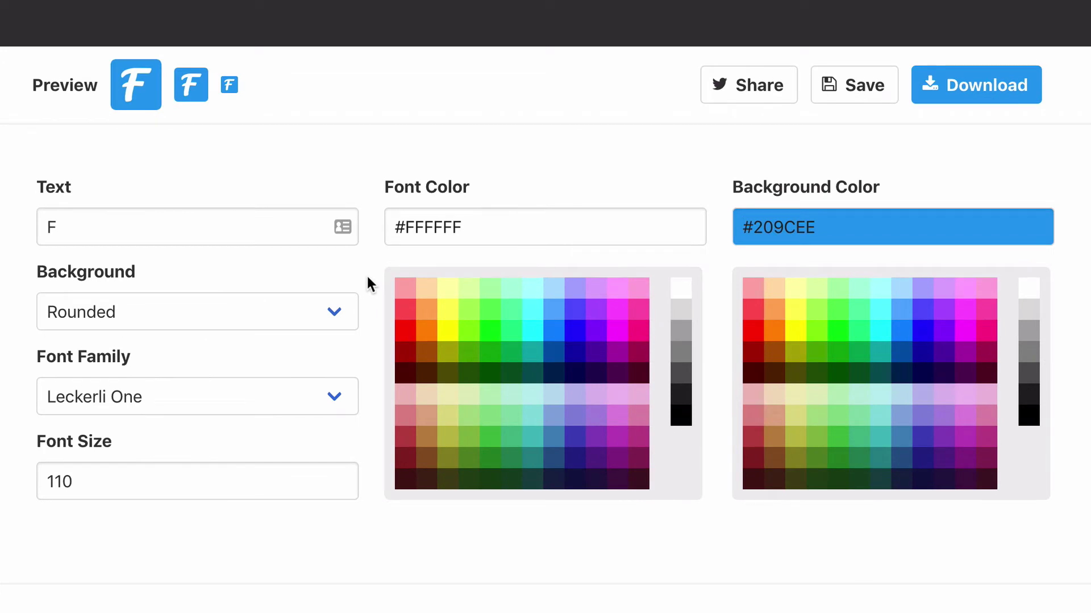
double_click(150, 229)
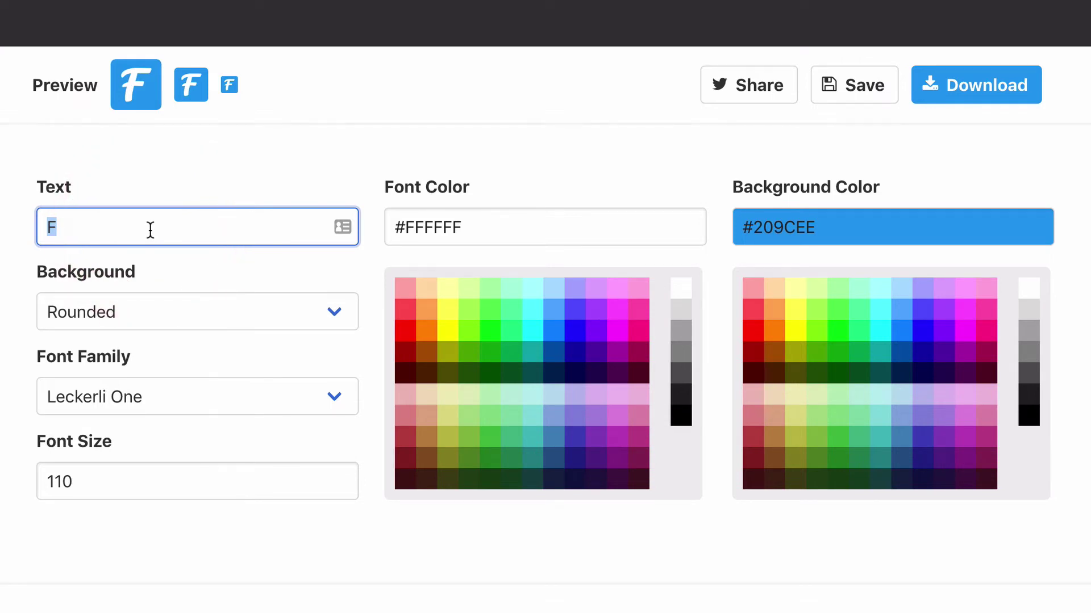
text(CT)
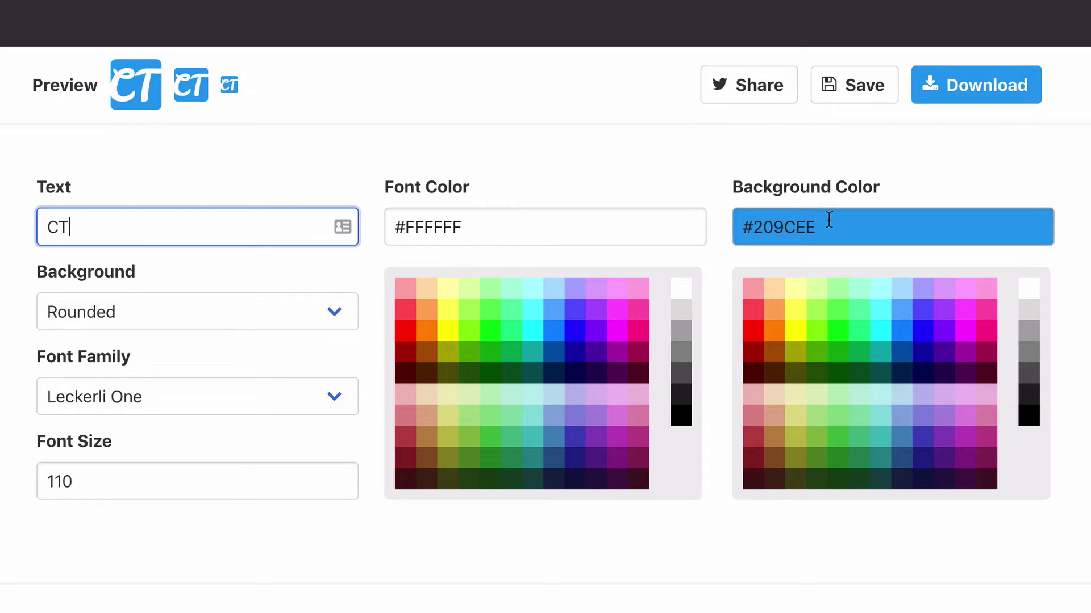
click(827, 223)
click(880, 311)
click(880, 331)
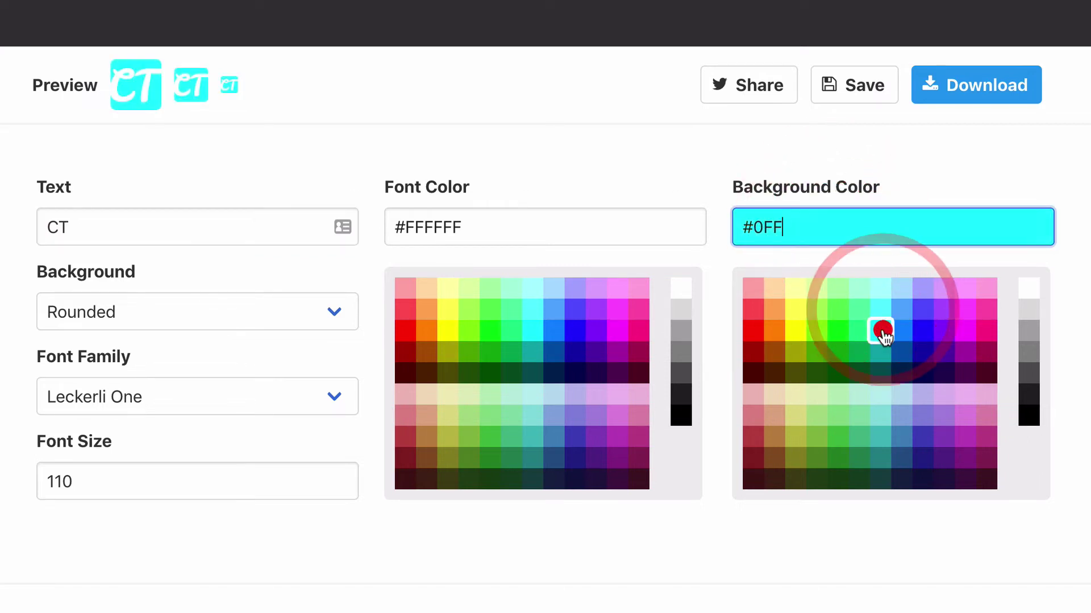
click(881, 352)
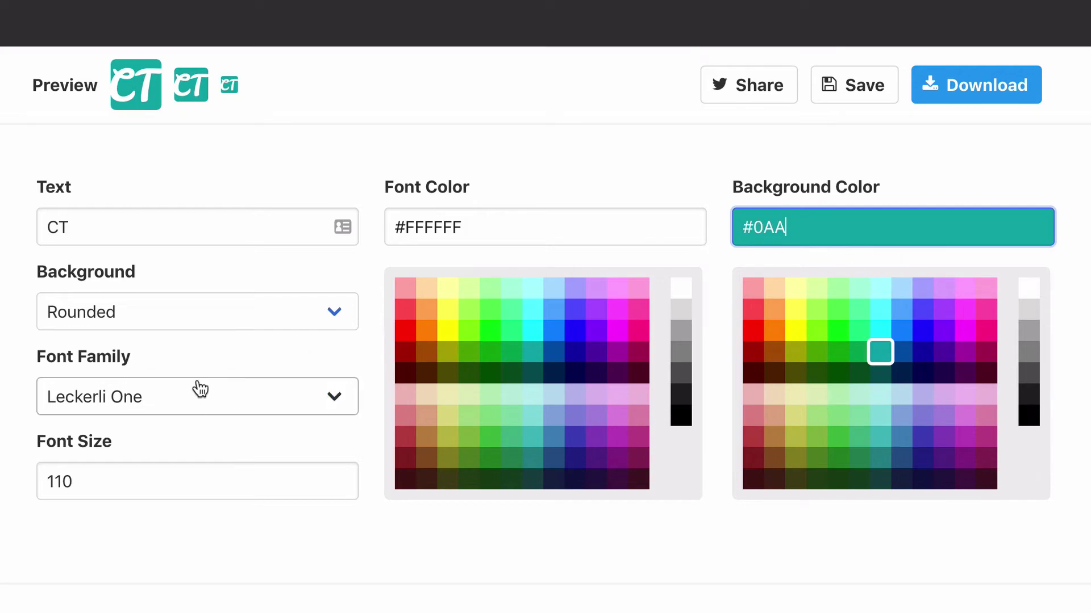
Step: Set the favicon font to Roboto at font size 90
click(185, 392)
scroll(182, 397, down, 10)
key(Escape)
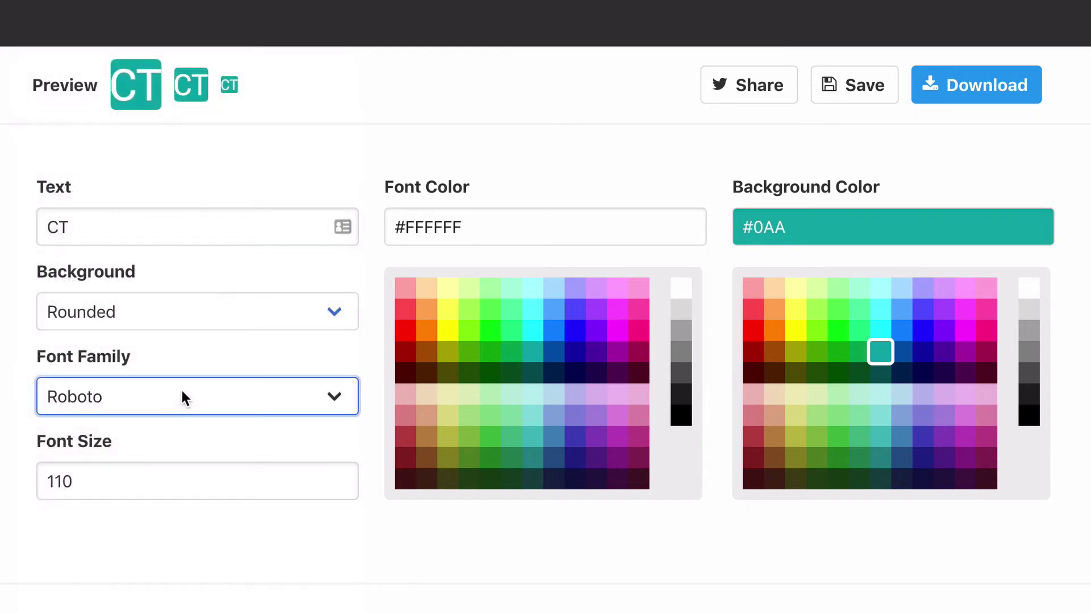
double_click(110, 484)
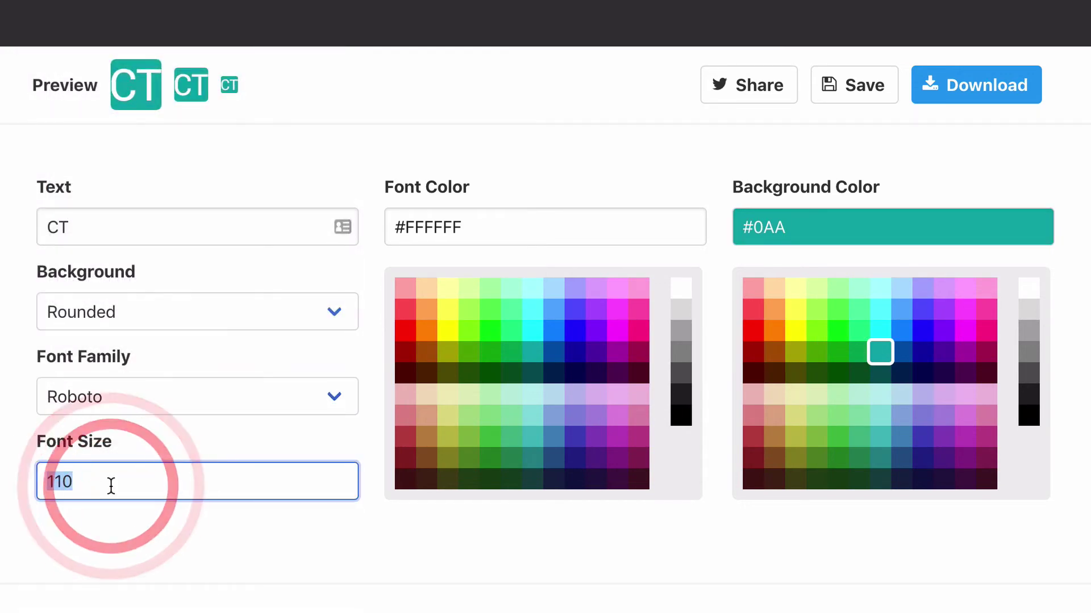
text(90)
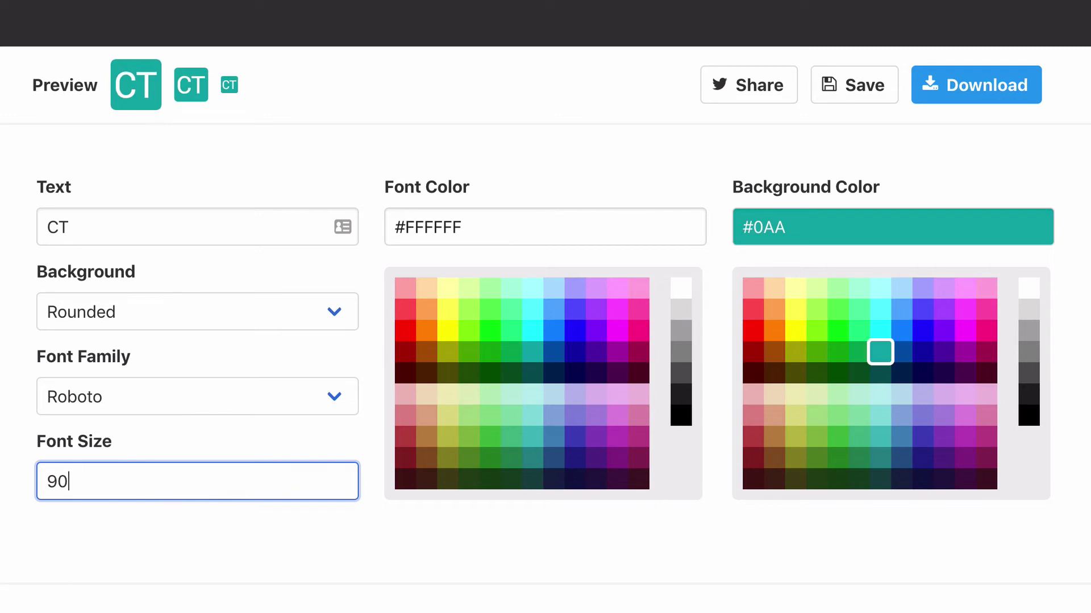
key(Return)
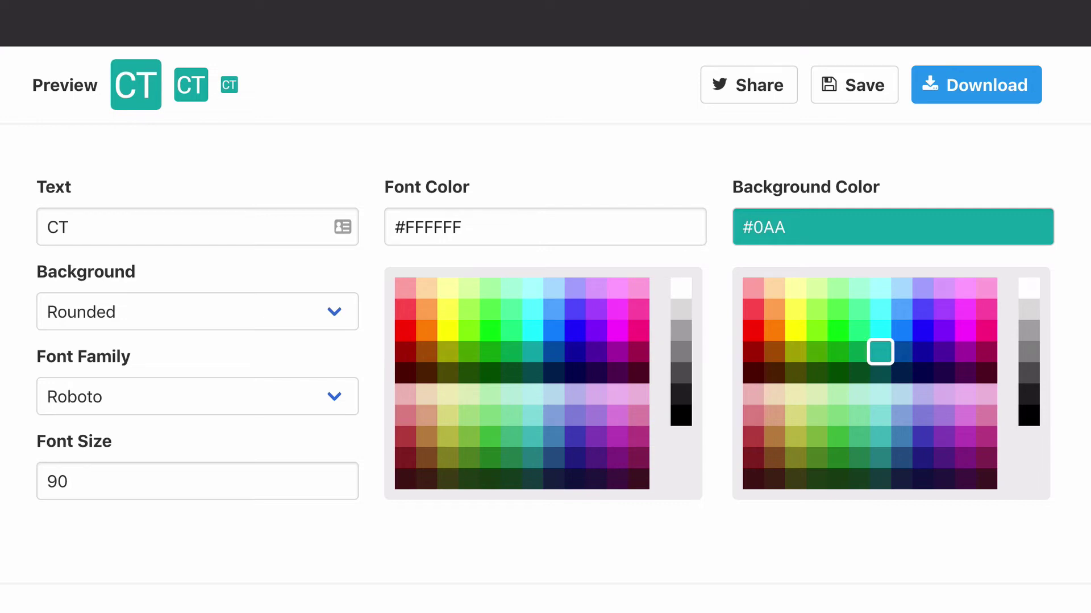
Step: Download the favicon package and unzip favicon_io.zip in Finder
click(947, 94)
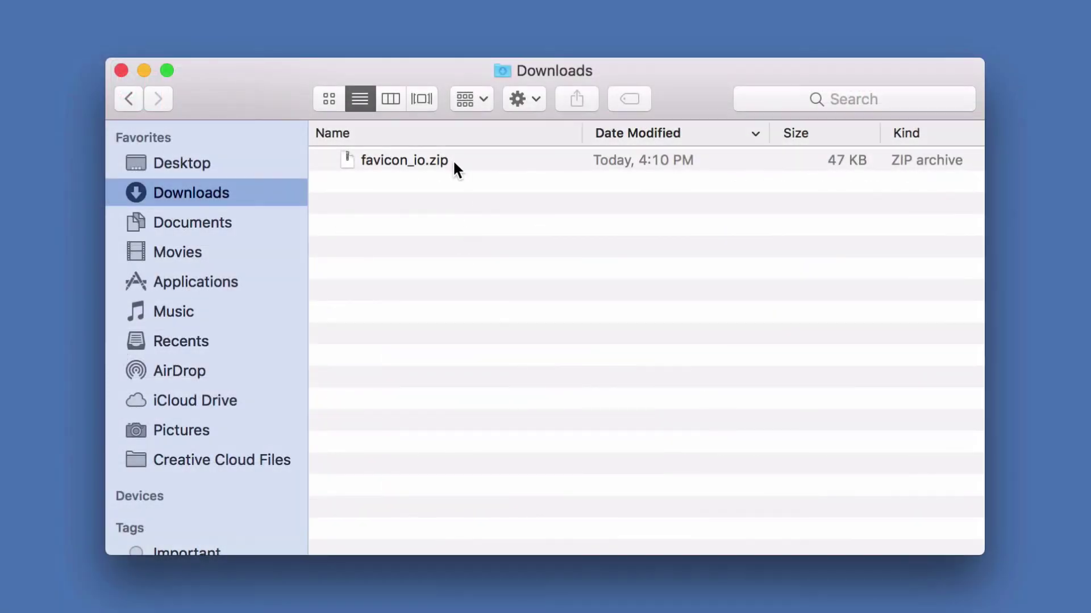
double_click(409, 160)
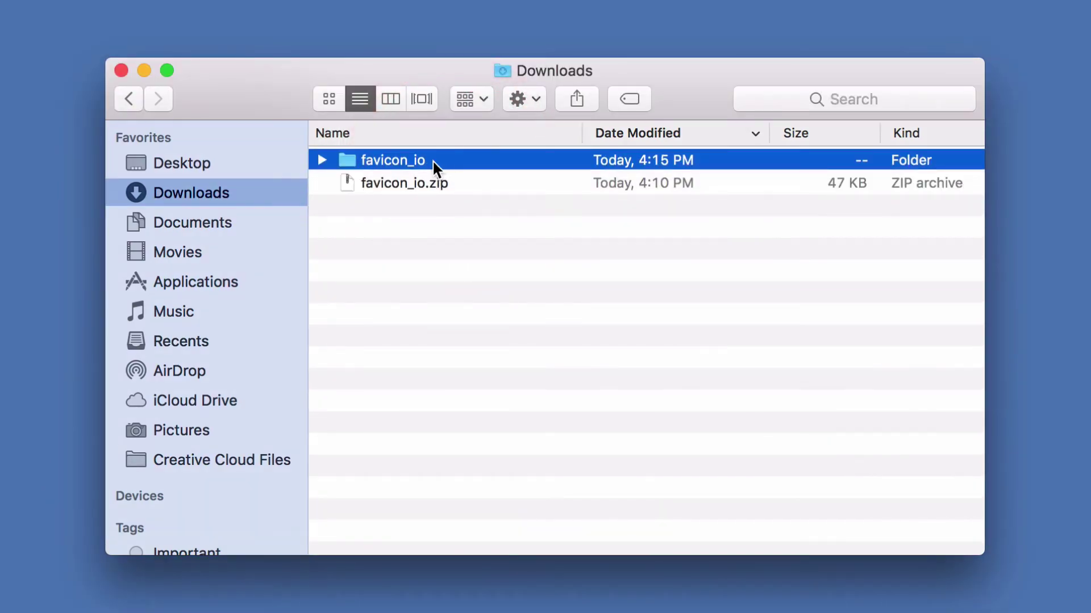
double_click(433, 162)
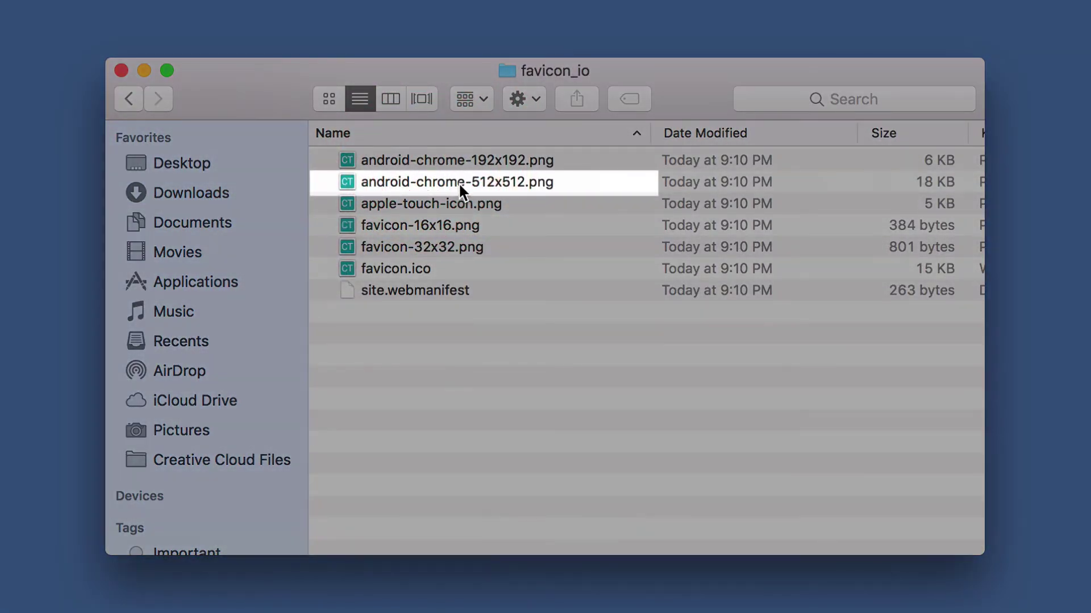
Step: Rename android-chrome-512x512.png to site-icon.png
click(448, 180)
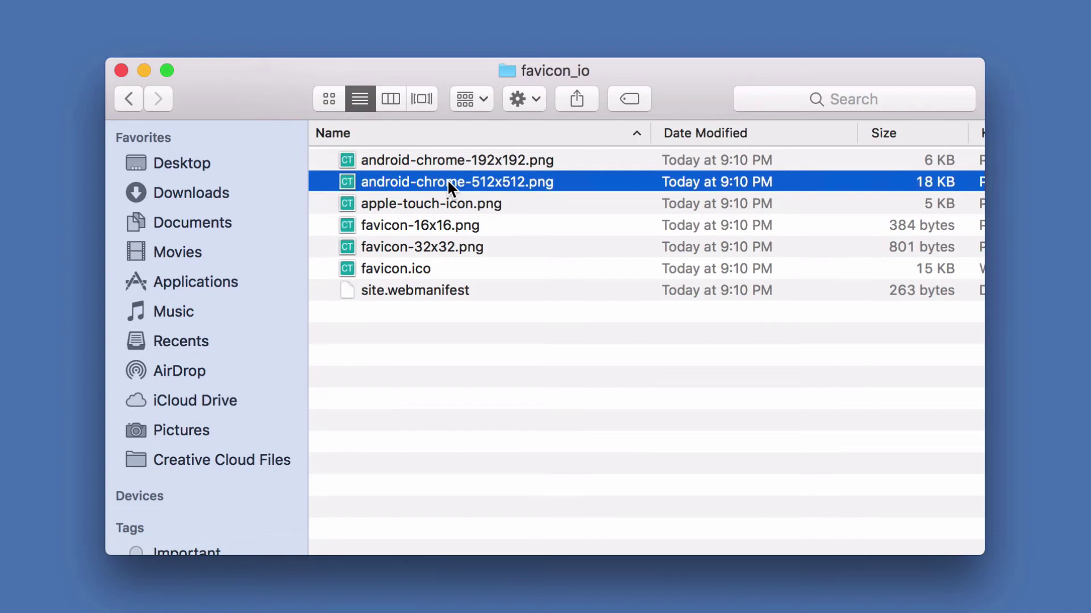
key(Return)
text(site-icon)
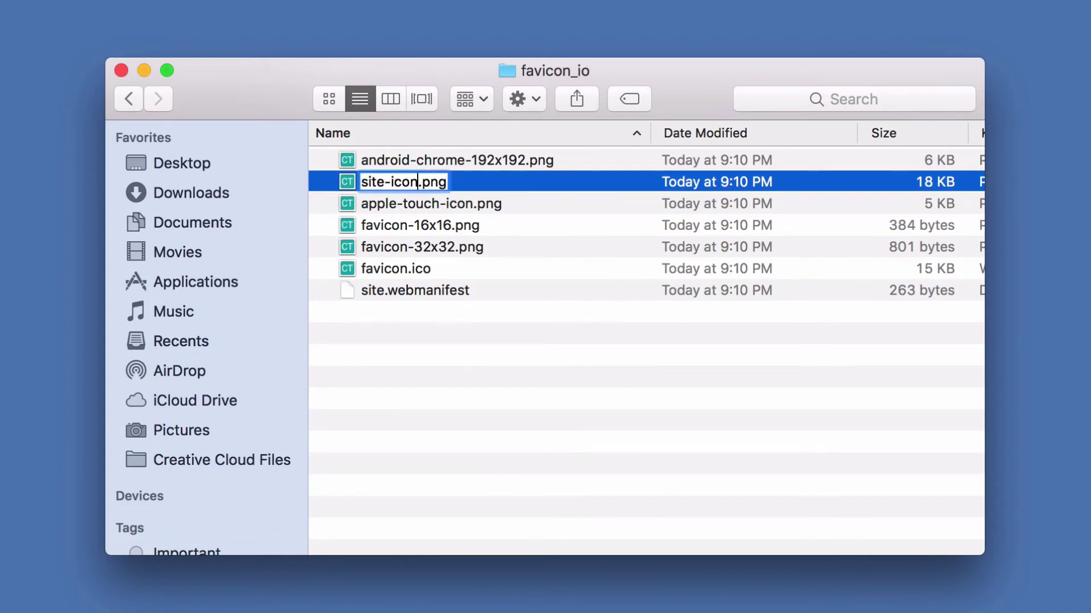
key(Return)
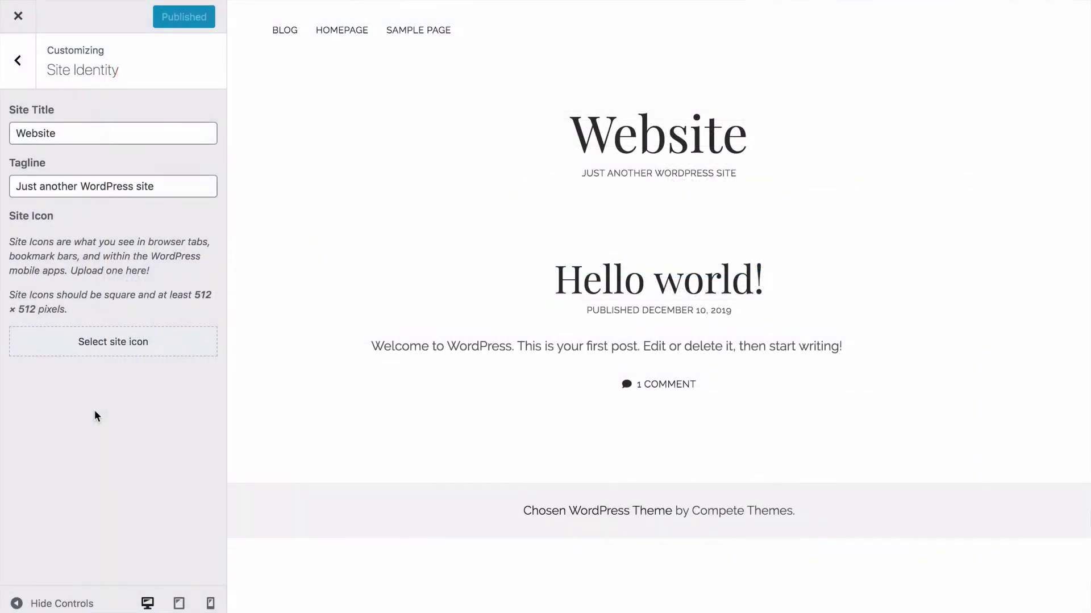
Step: Upload site-icon.png from the computer and select the CT image as the site icon
click(120, 344)
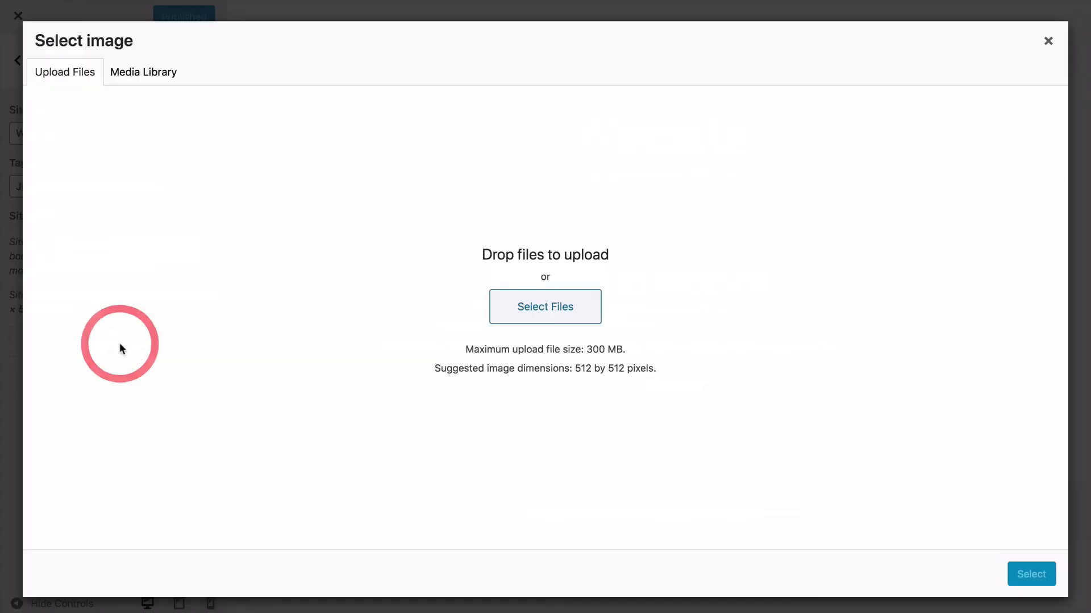
click(520, 318)
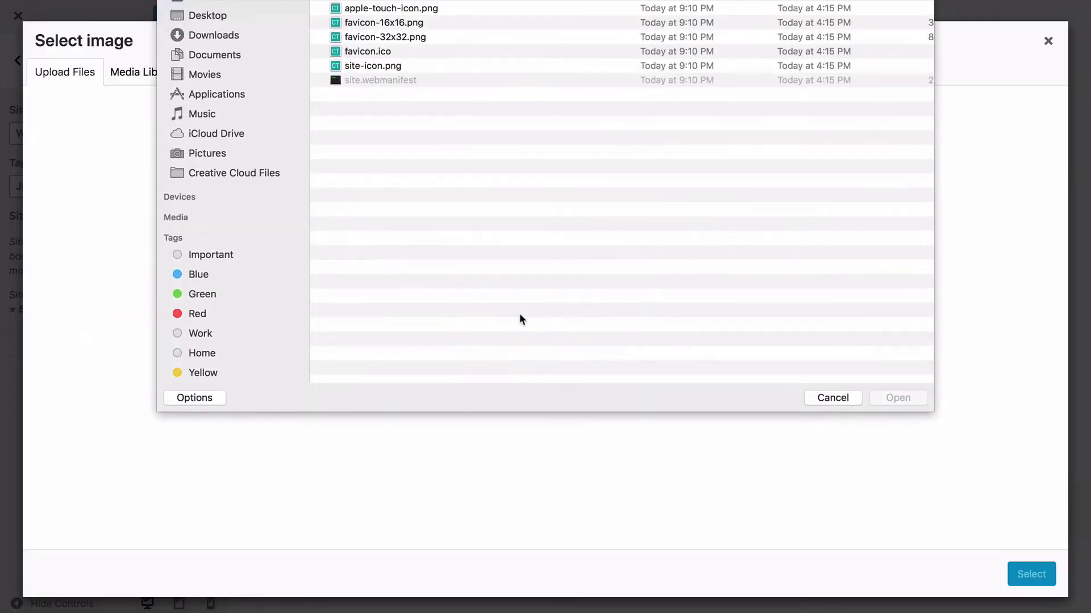
click(374, 69)
click(898, 398)
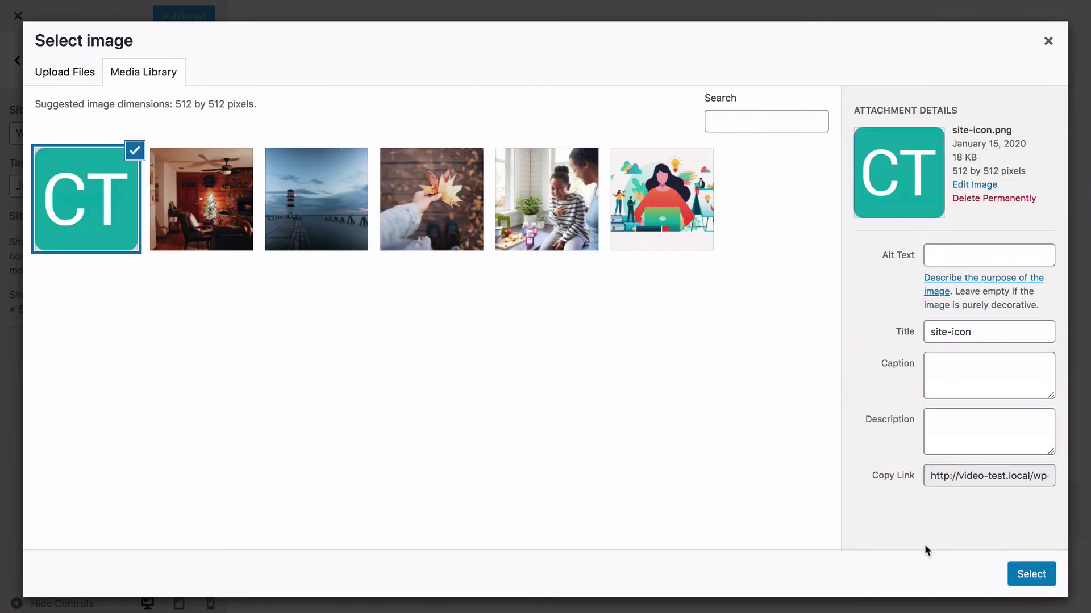
click(1031, 574)
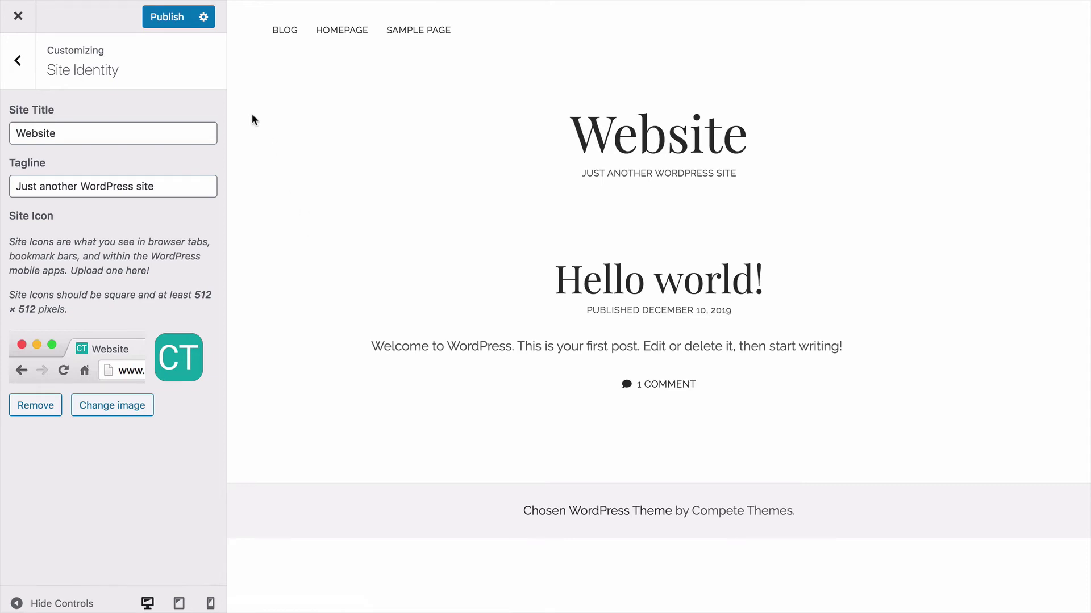
Step: Publish the Customizer changes to make the CT site icon live
click(175, 17)
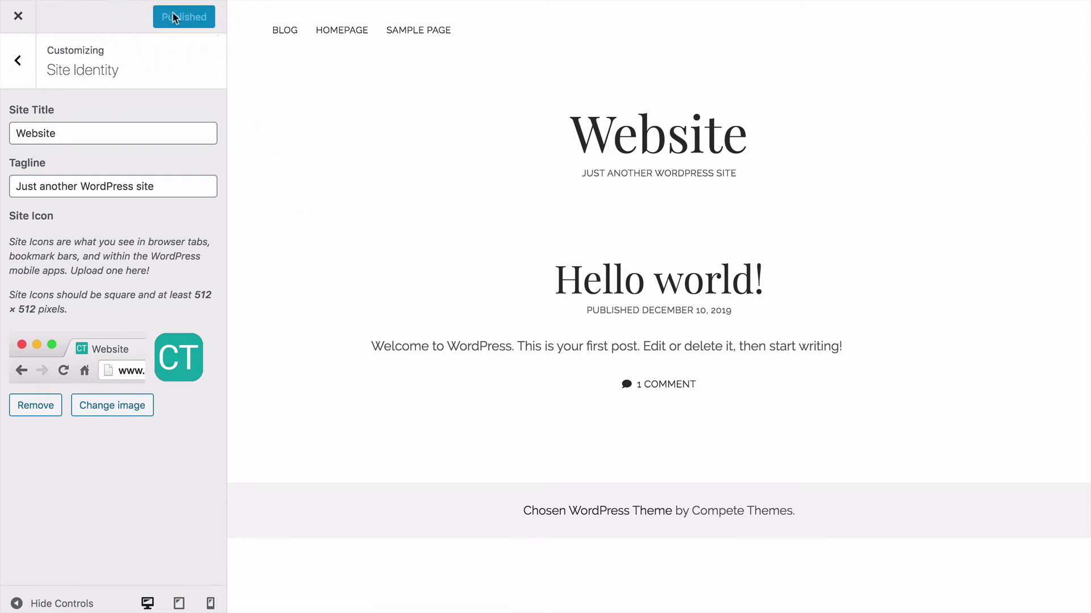